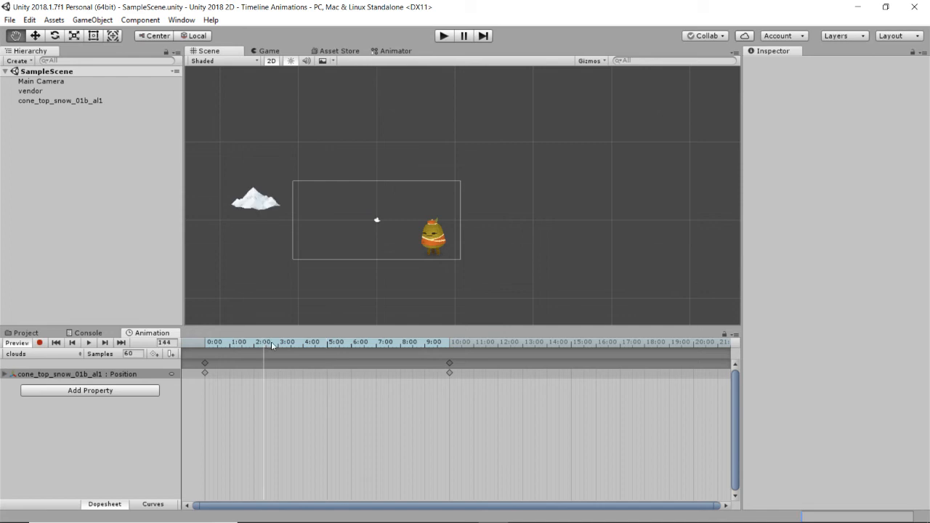
# - Play the scene to preview the cloud animation in the game view, and stop it again
pyautogui.click(442, 38)
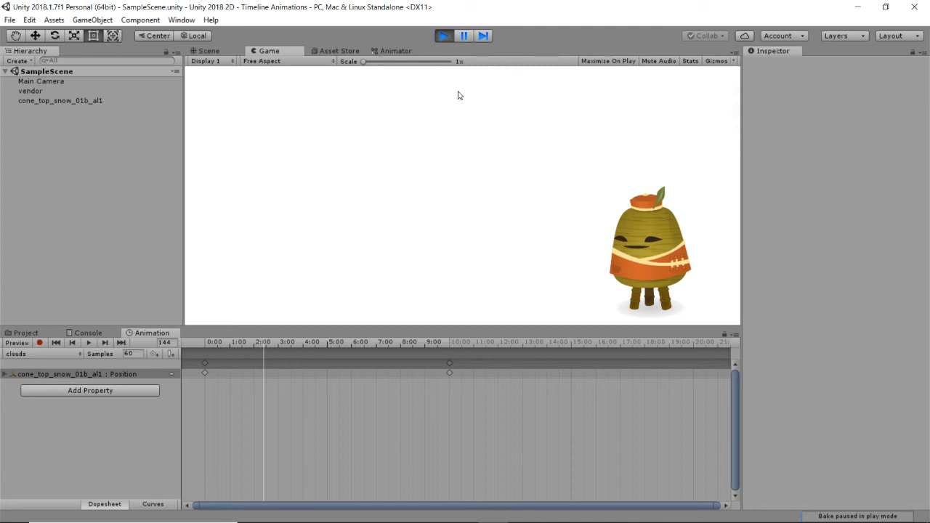
pyautogui.click(444, 37)
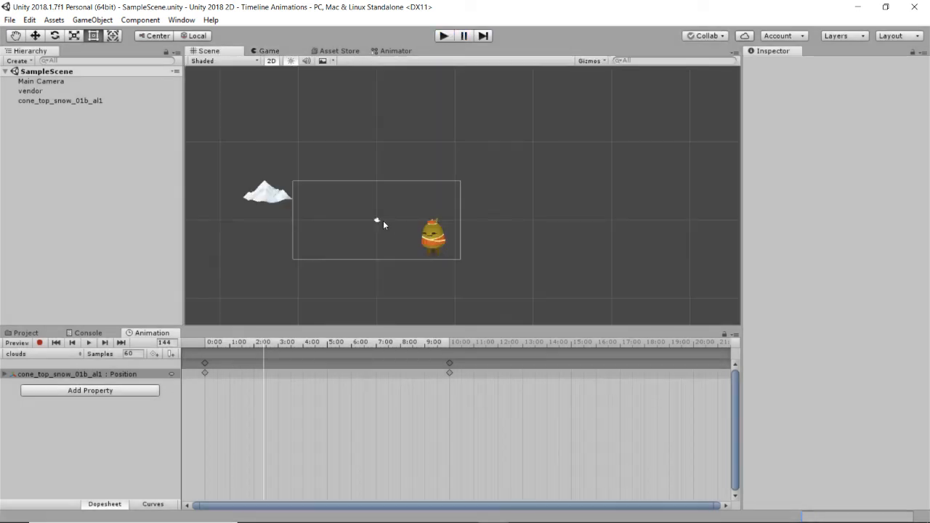
# - Add an animation event to the clouds clip at frame 299, just before the 5:00 mark
pyautogui.click(327, 344)
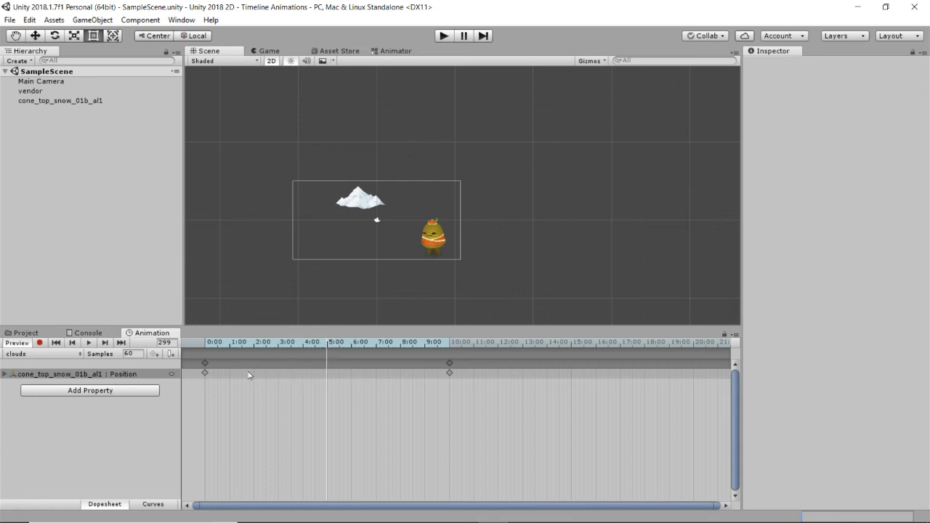
pyautogui.click(171, 354)
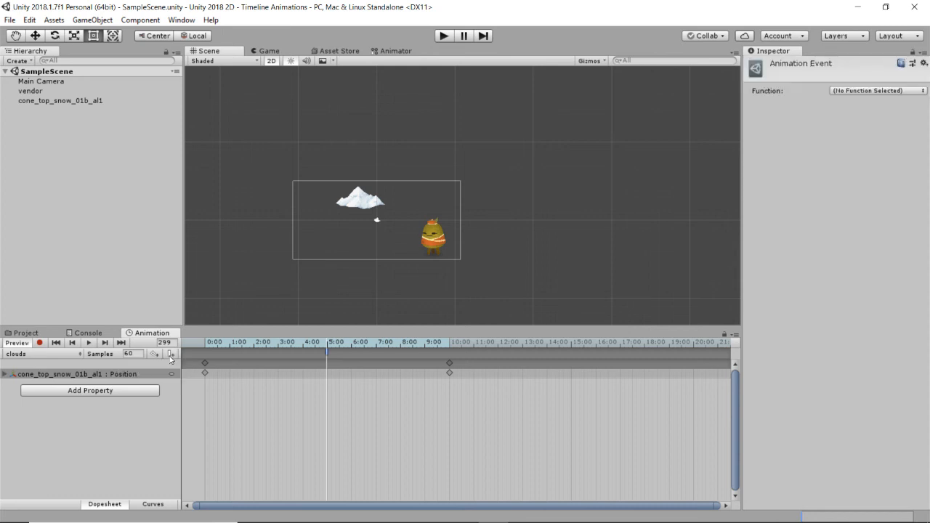
pyautogui.click(337, 345)
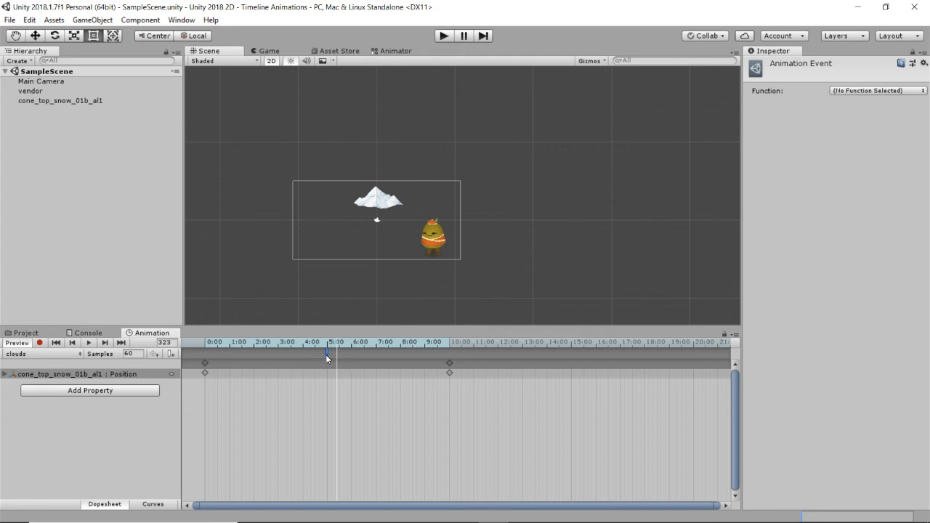
# - Create a C# script named DoSomething in the project's Assets folder
pyautogui.click(27, 334)
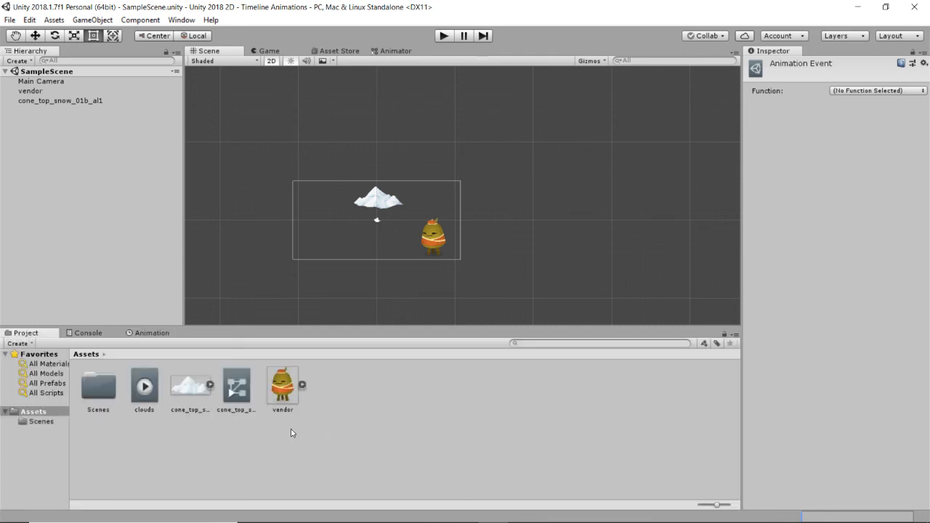
pyautogui.click(64, 101)
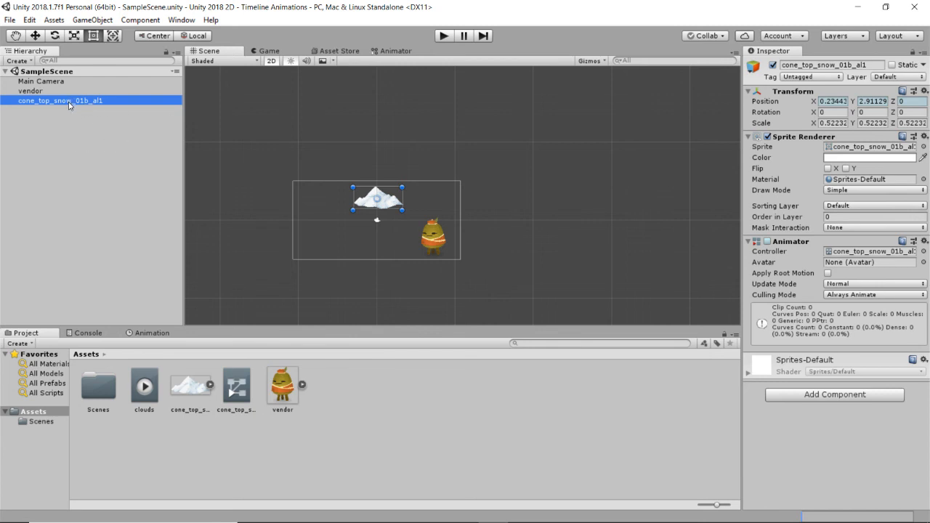
pyautogui.rightClick(341, 384)
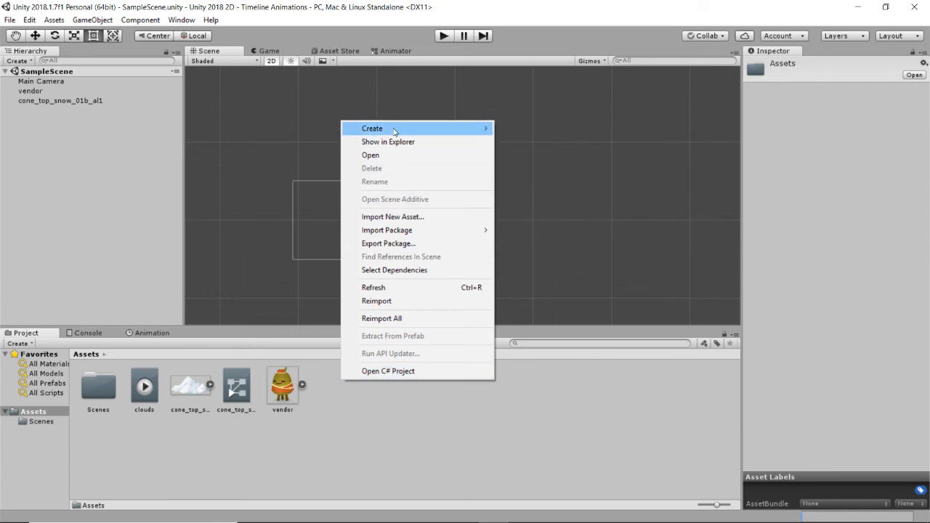
pyautogui.click(381, 409)
pyautogui.rightClick(363, 396)
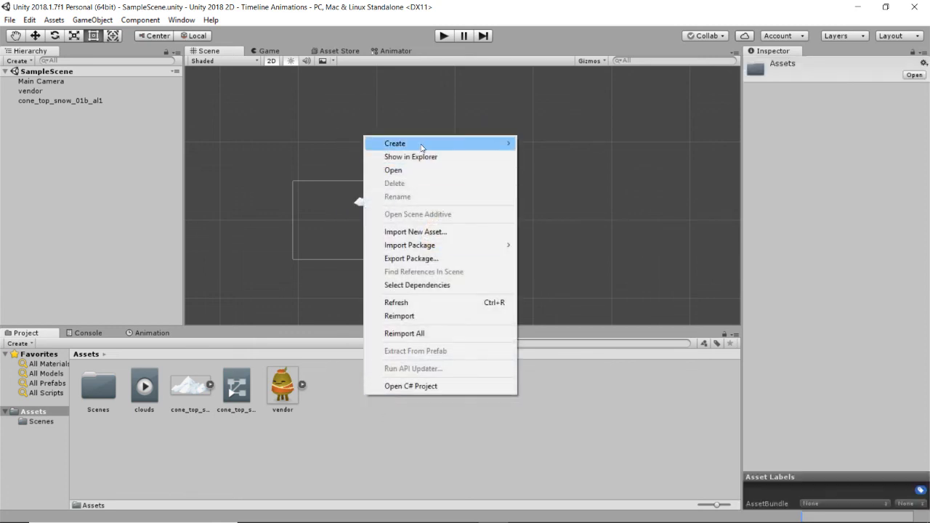
pyautogui.moveTo(423, 148)
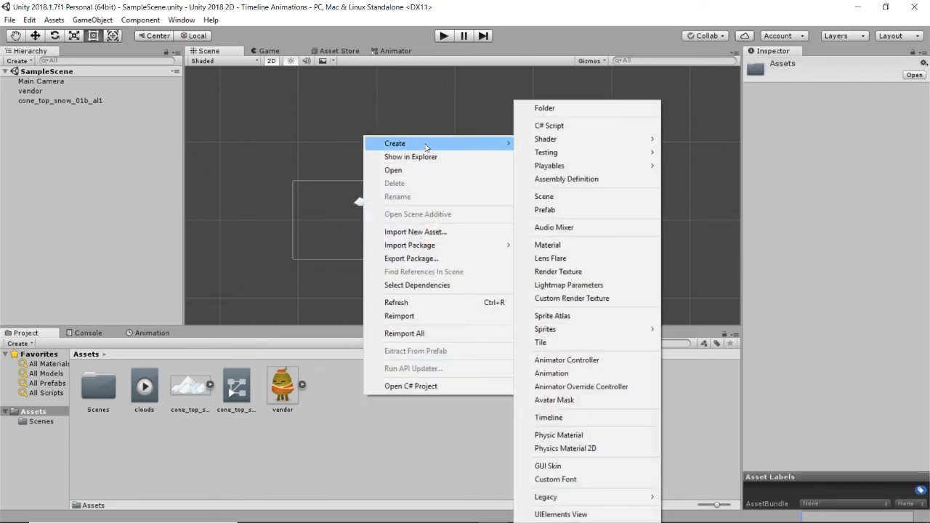
pyautogui.click(564, 127)
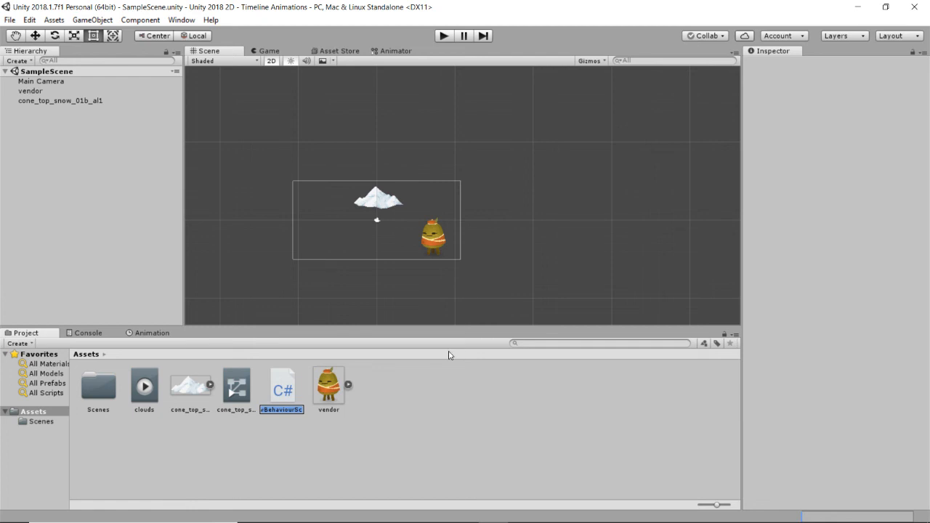
pyautogui.write('DoSomething')
pyautogui.press('Return')
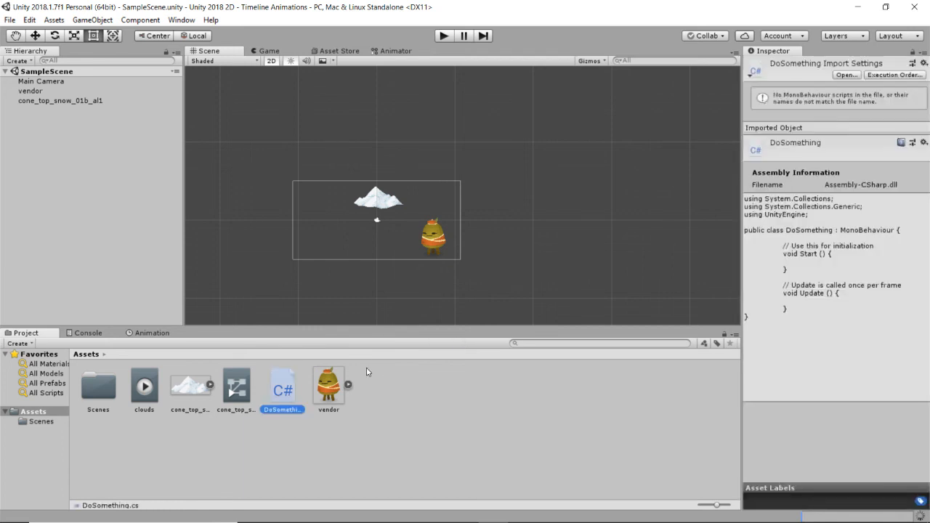
# - Attach the DoSomething script to the cone_top_snow_01b_al1 object and open the script in Visual Studio
pyautogui.click(106, 101)
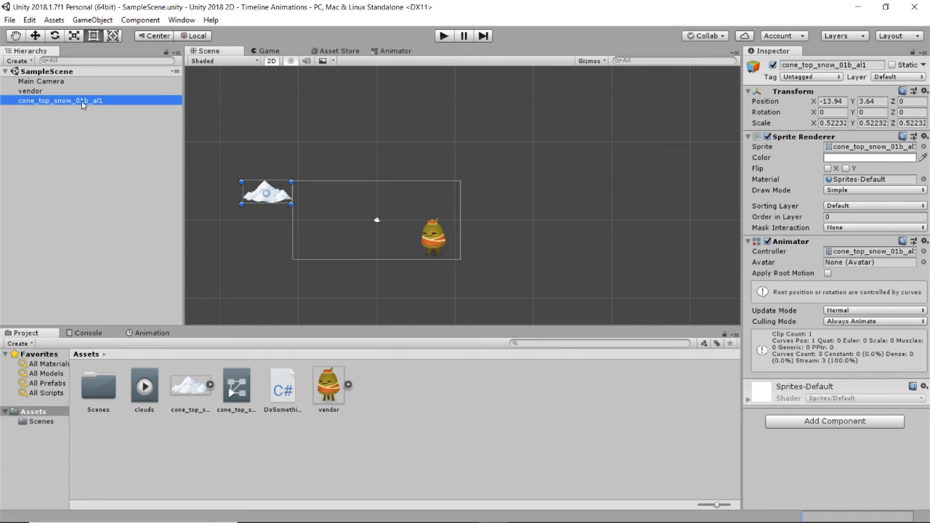
pyautogui.moveTo(282, 392); pyautogui.dragTo(807, 481)
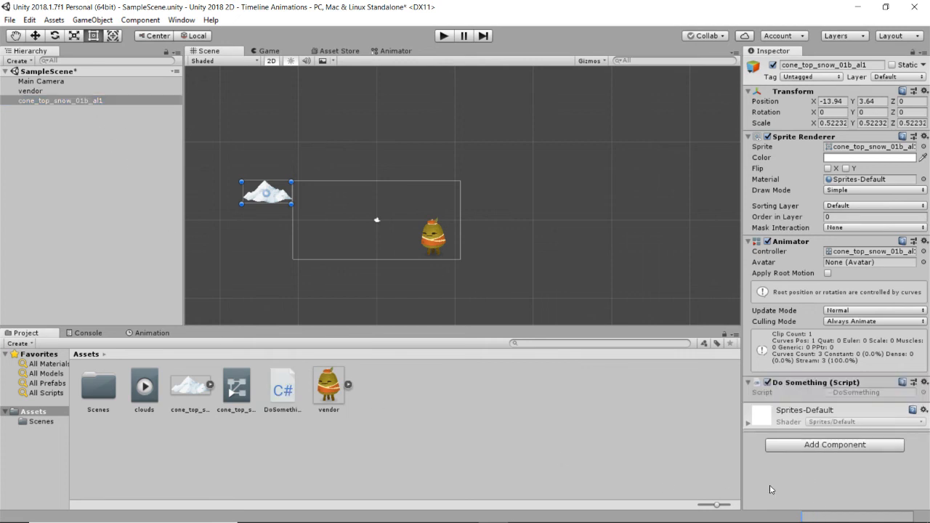
pyautogui.click(287, 390)
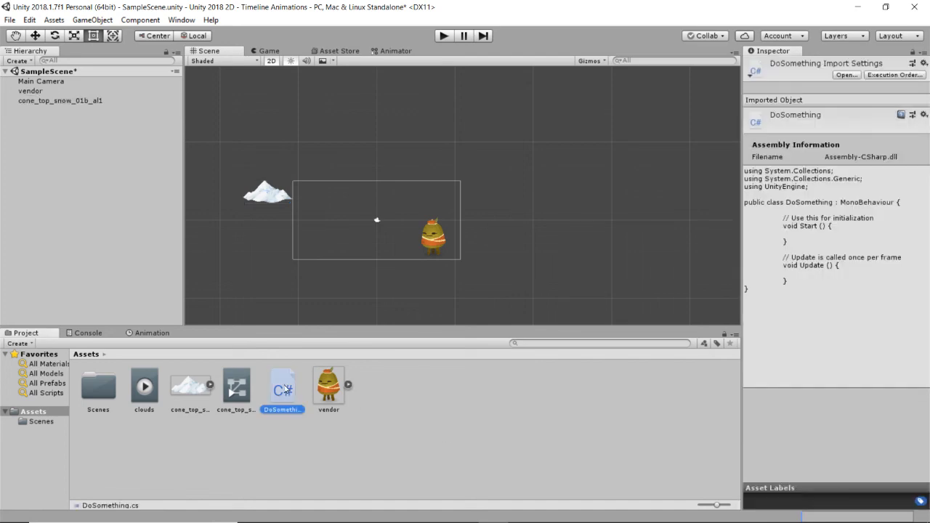
pyautogui.doubleClick(287, 390)
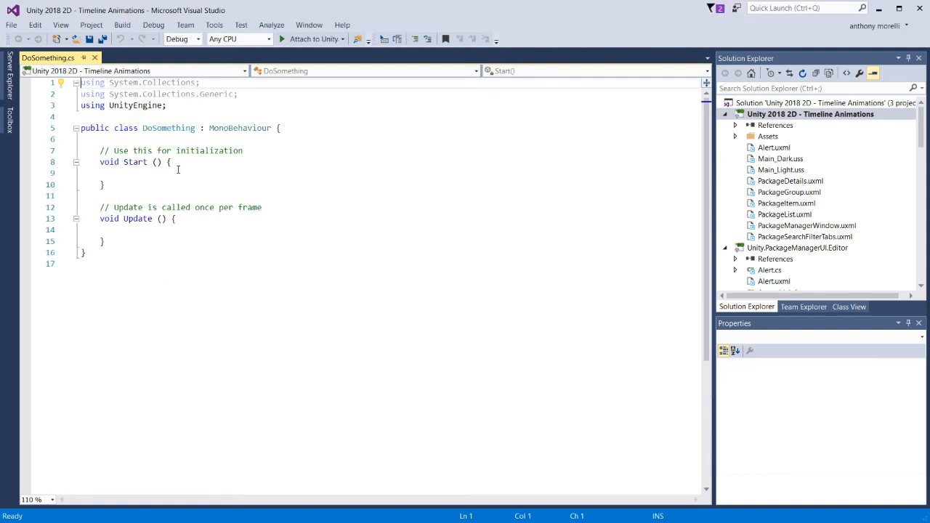
# - Add an empty public void HalfWayDone() method between the Start and Update methods
pyautogui.click(230, 198)
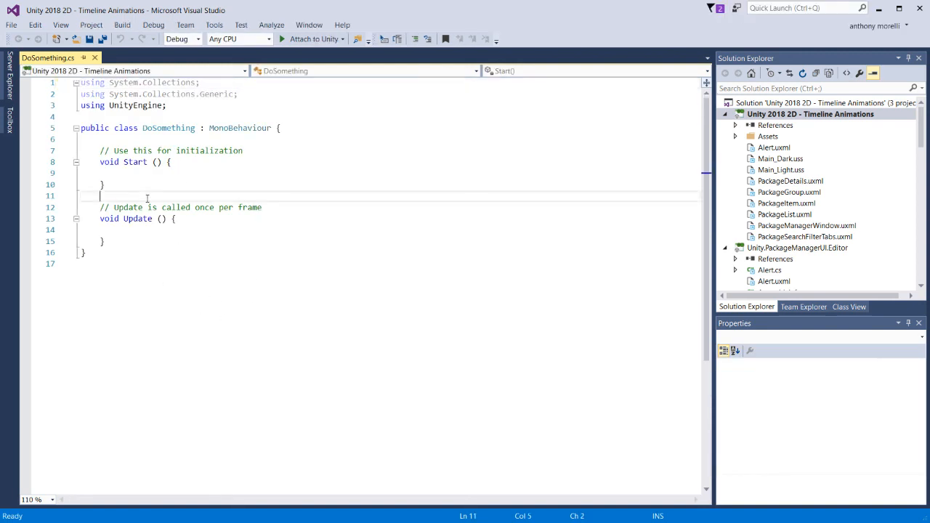
pyautogui.write('public ')
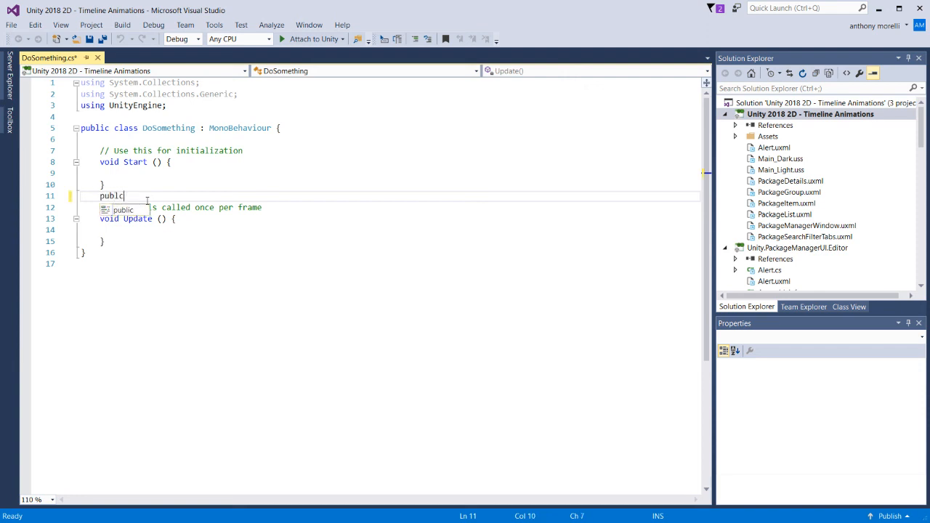
pyautogui.write('v')
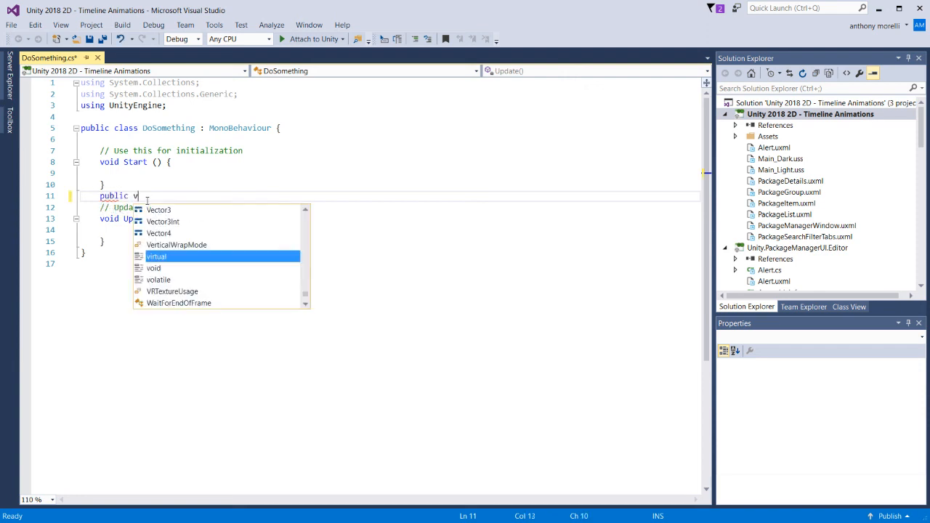
pyautogui.write('oid Half')
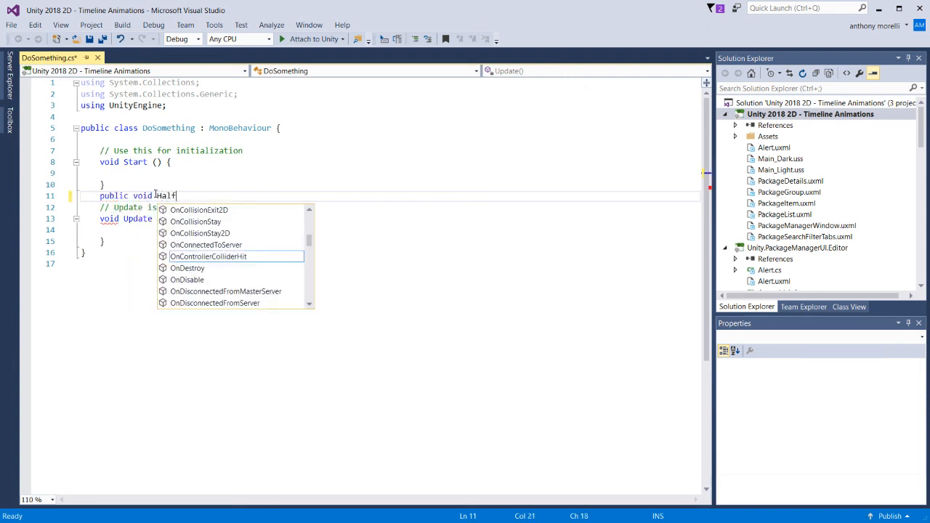
pyautogui.write('WWa')
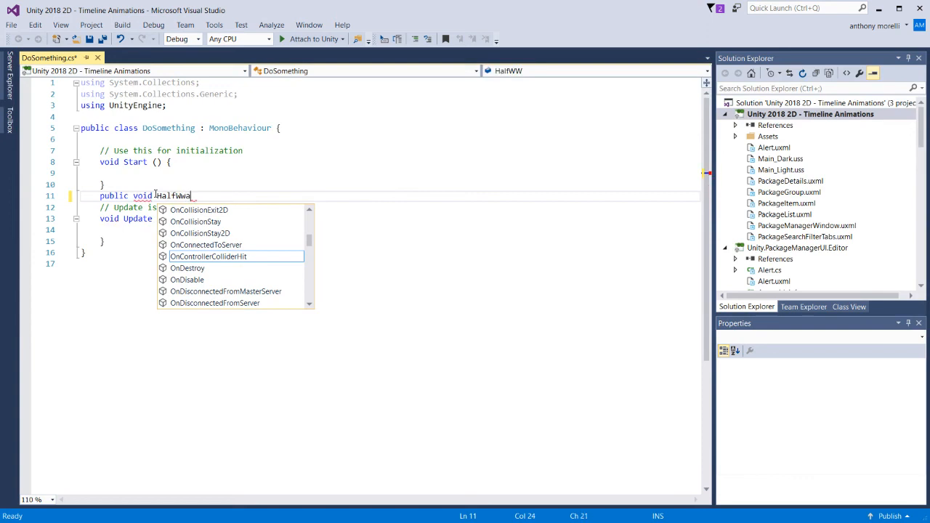
pyautogui.press('BackSpace')
pyautogui.press('BackSpace')
pyautogui.write('ayDone() {')
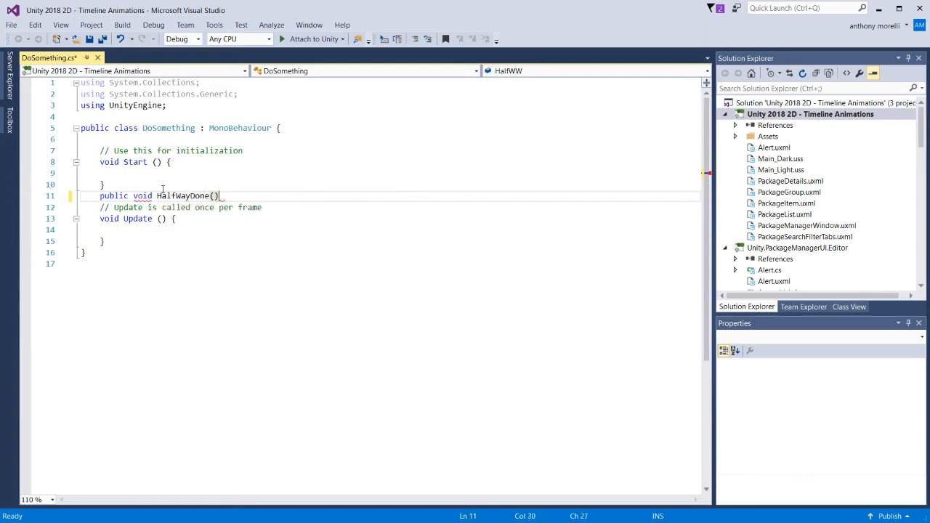
pyautogui.press('Return')
pyautogui.press('Return')
pyautogui.press('Return')
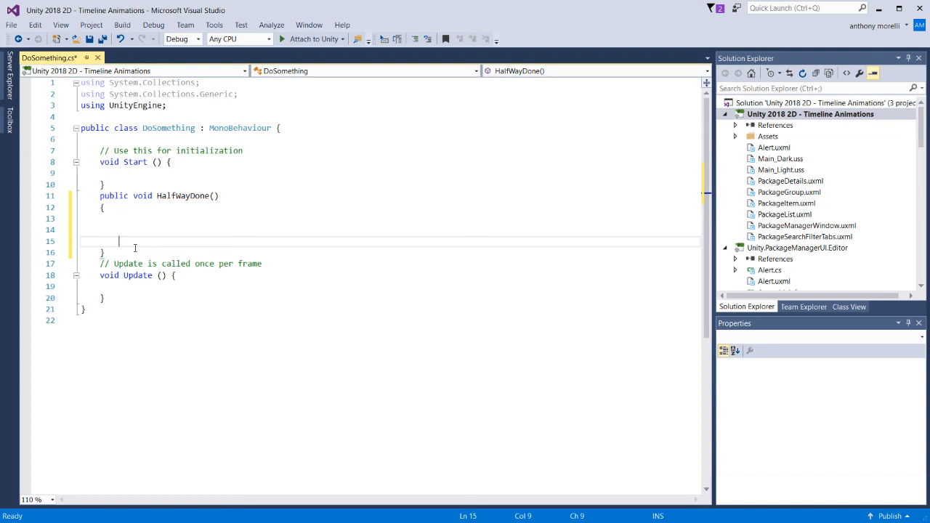
# - Insert blank lines above and below the HalfWayDone method to separate it from Start and Update
pyautogui.click(119, 188)
pyautogui.press('Return')
pyautogui.press('Return')
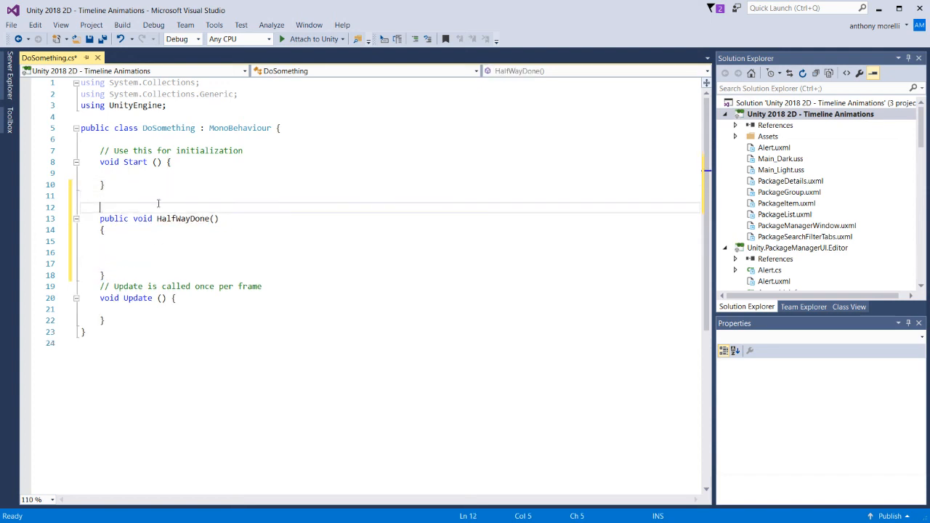
pyautogui.click(133, 276)
pyautogui.press('Return')
pyautogui.press('Return')
pyautogui.press('Return')
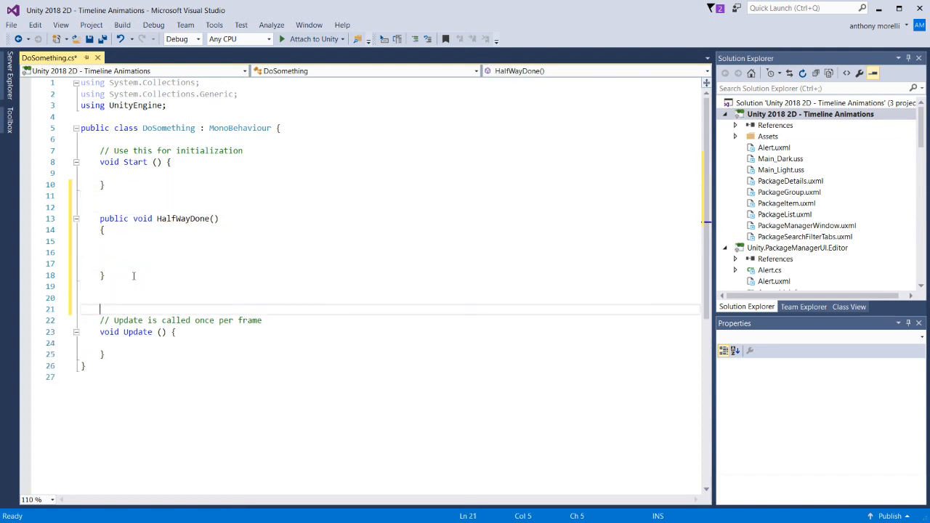
# - Delete the Start and Update methods with their comments from the DoSomething class
pyautogui.moveTo(82, 151); pyautogui.dragTo(175, 198)
pyautogui.press('Delete')
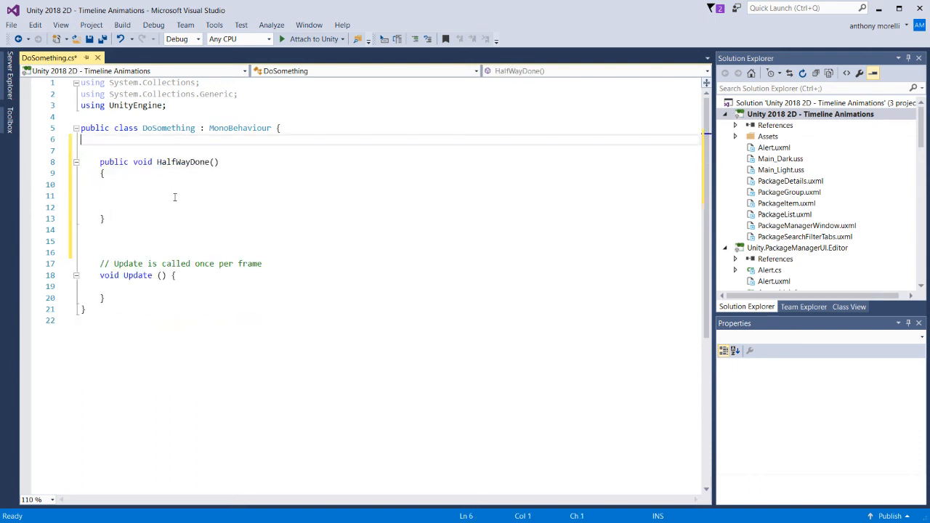
pyautogui.moveTo(102, 236); pyautogui.dragTo(197, 287)
pyautogui.press('Delete')
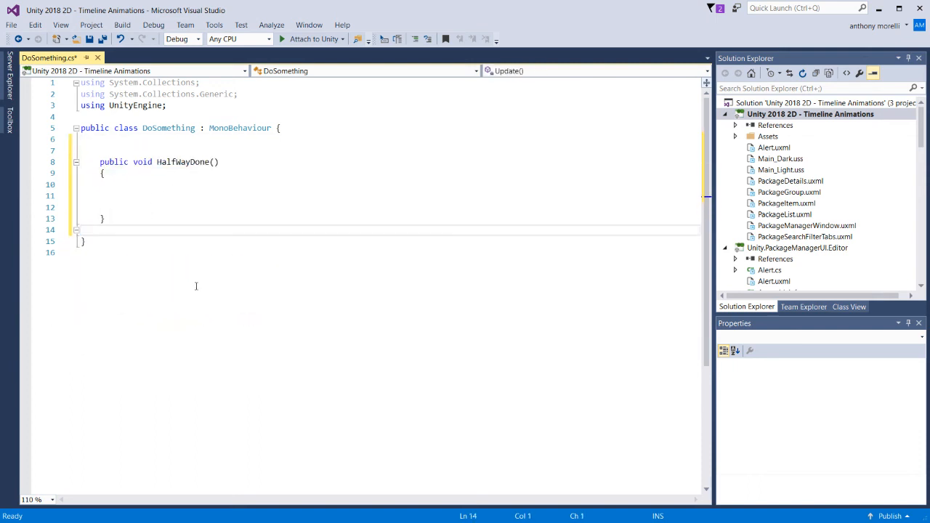
pyautogui.doubleClick(174, 162)
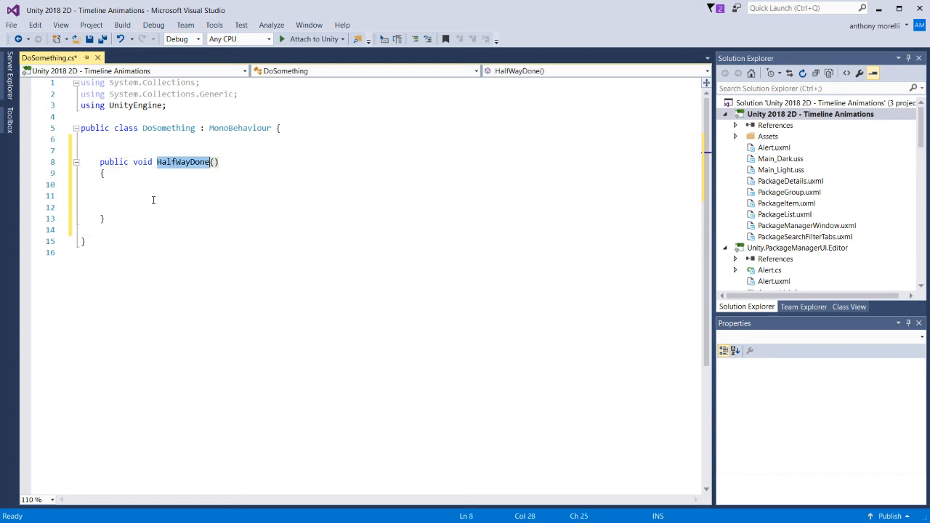
pyautogui.click(185, 184)
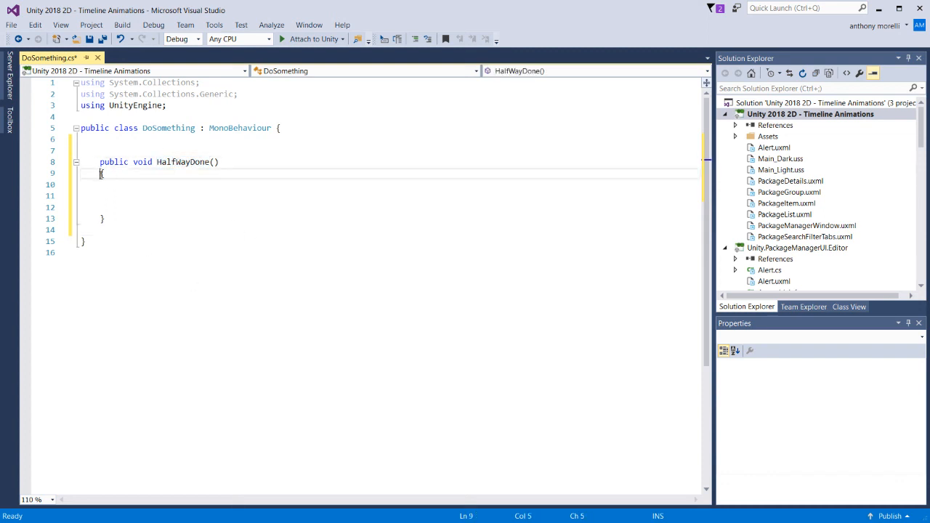
pyautogui.click(102, 219)
pyautogui.write('}')
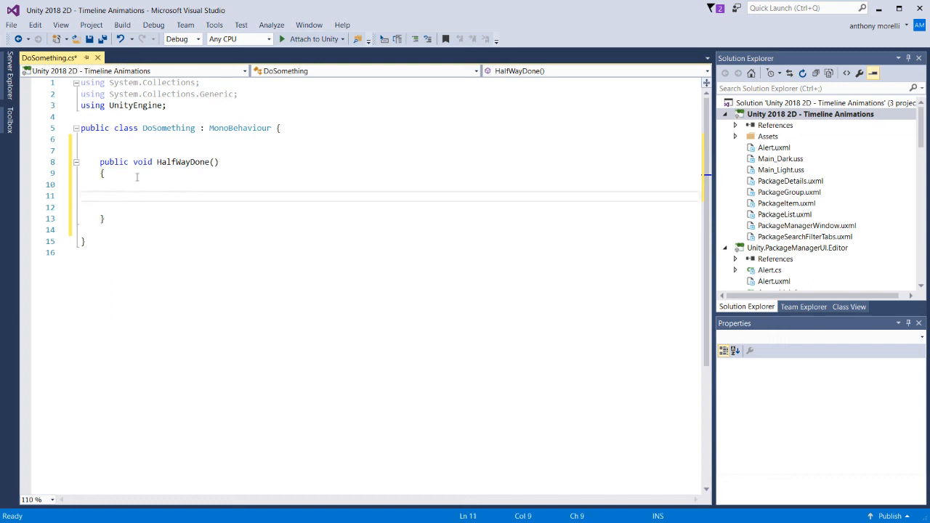
pyautogui.click(126, 208)
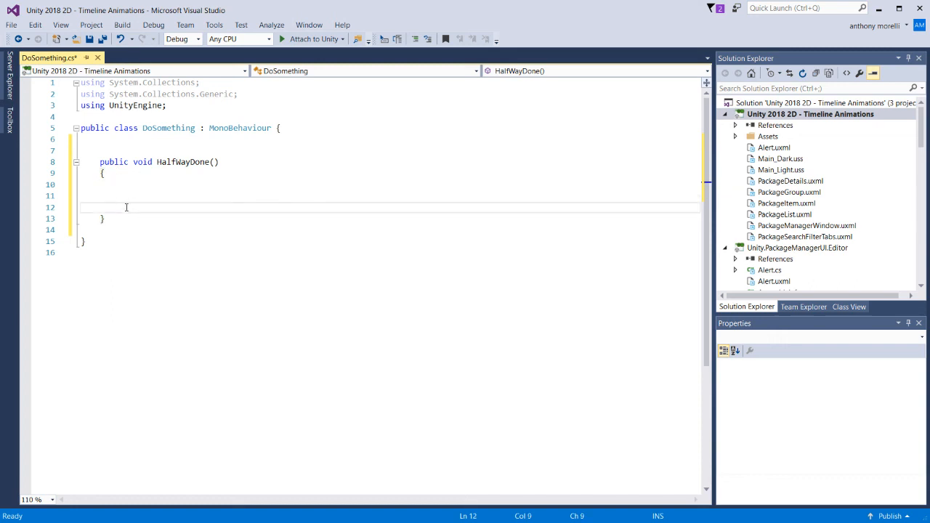
pyautogui.doubleClick(166, 161)
# - Write Debug.Log("Half way done!!"); as the body of the HalfWayDone method
pyautogui.click(164, 185)
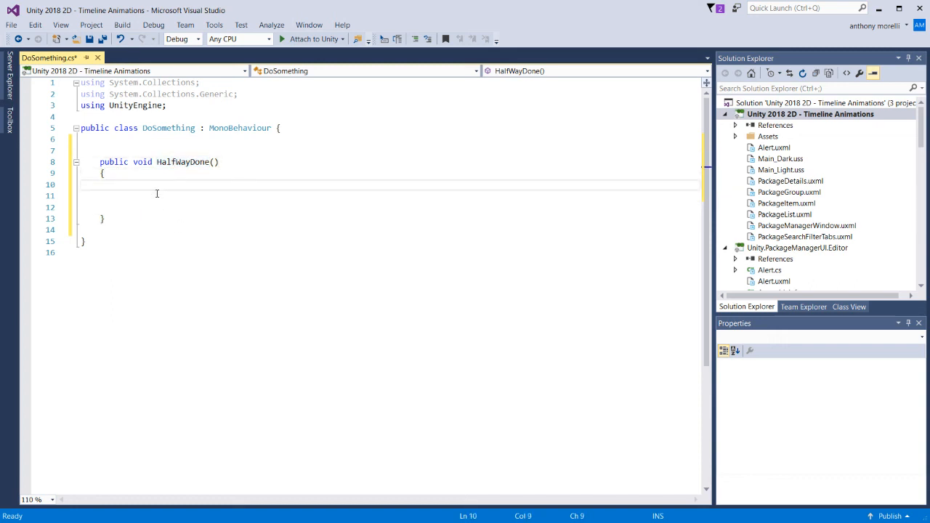
pyautogui.write('Debug.')
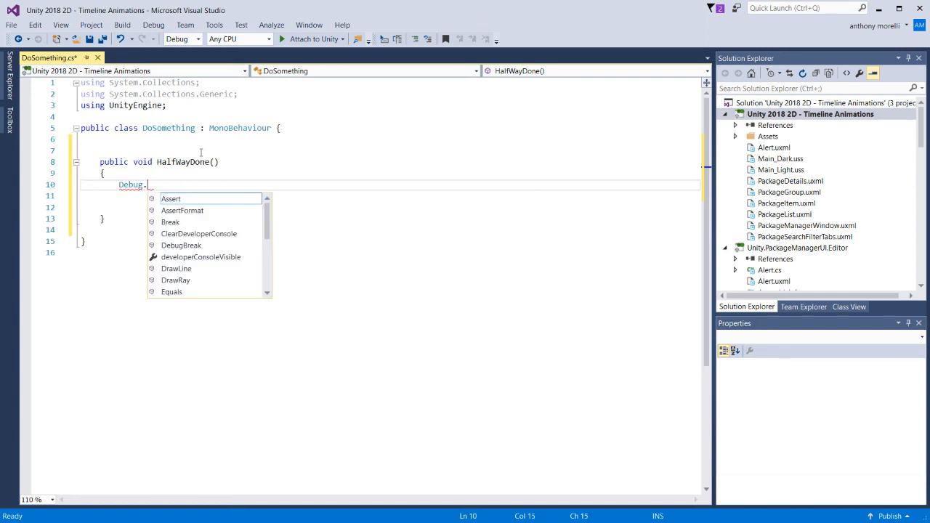
pyautogui.write('Log("Half way')
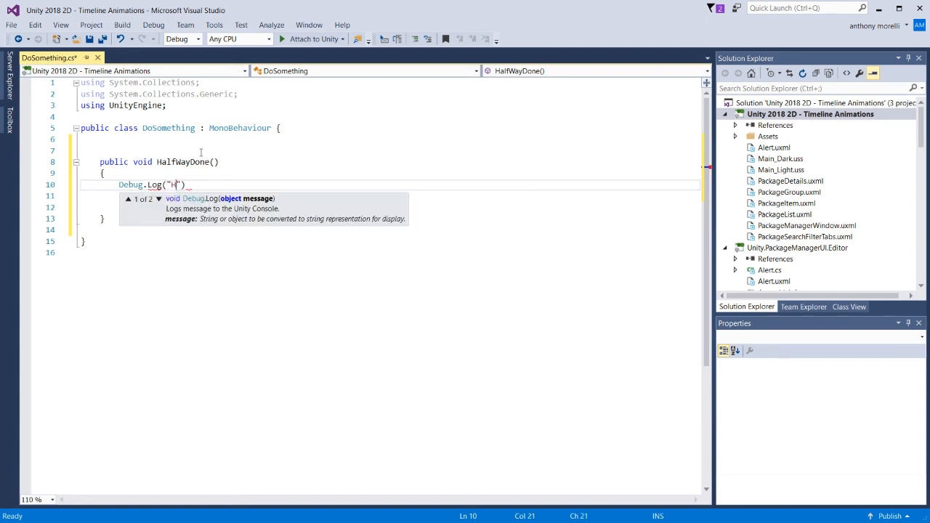
pyautogui.write(' done!!");')
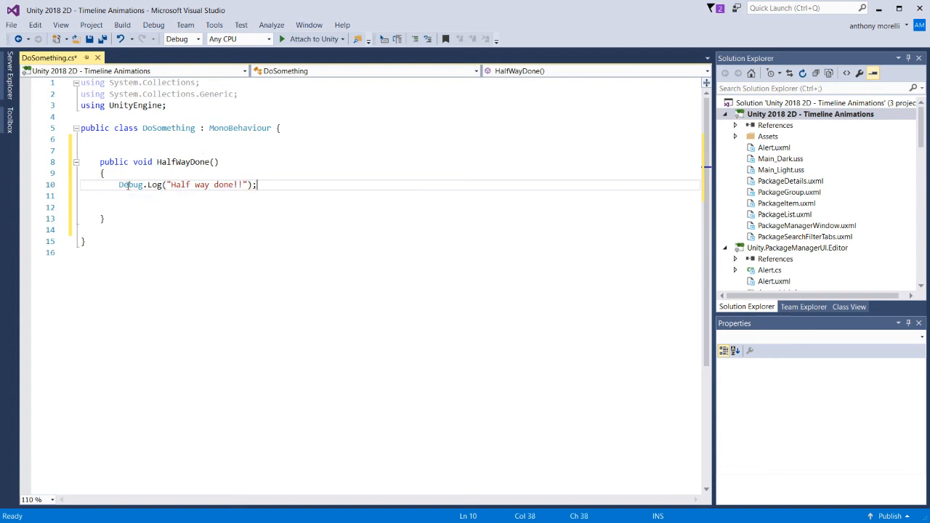
# - Save the DoSomething script
pyautogui.moveTo(128, 186); pyautogui.dragTo(162, 184)
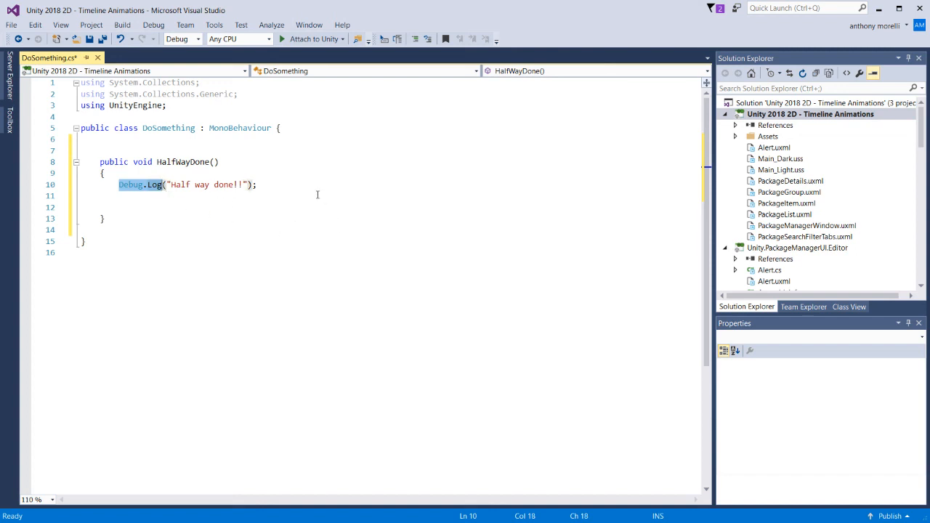
pyautogui.hotkey('ctrl', 's')
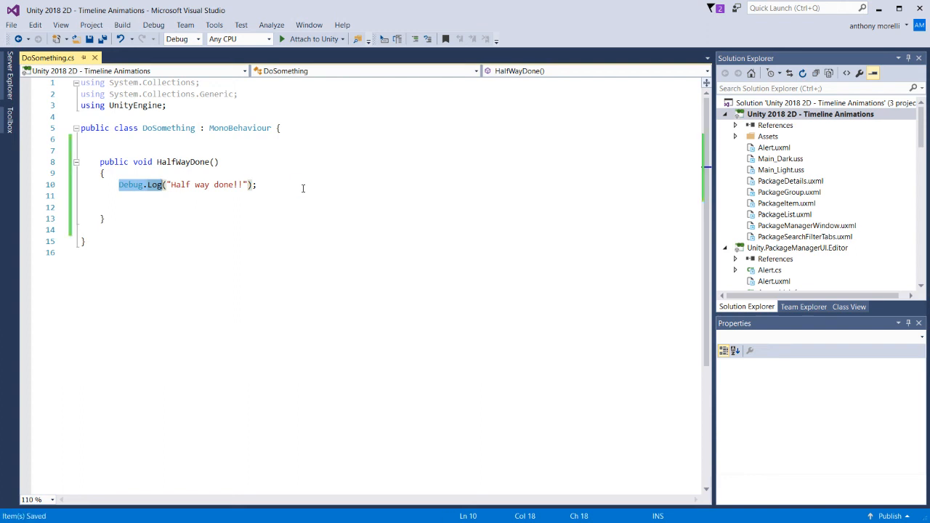
pyautogui.press('Home')
pyautogui.hotkey('shift', 'End')
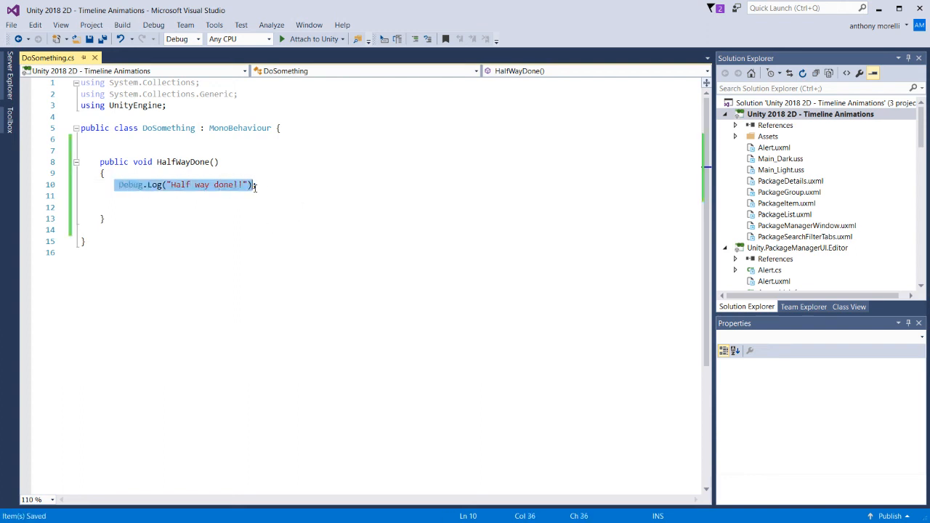
pyautogui.hotkey('shift', 'Down')
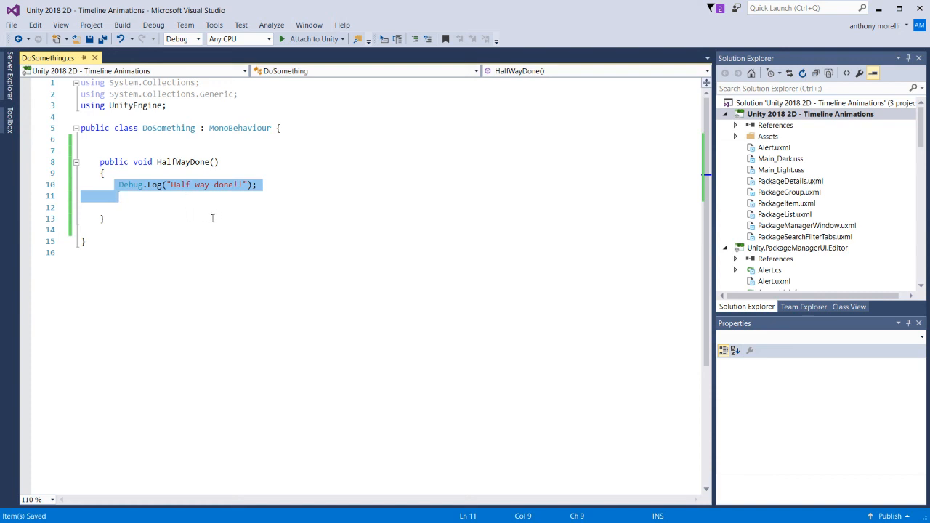
pyautogui.moveTo(118, 185); pyautogui.dragTo(161, 207)
pyautogui.moveTo(119, 185); pyautogui.dragTo(162, 203)
pyautogui.click(141, 205)
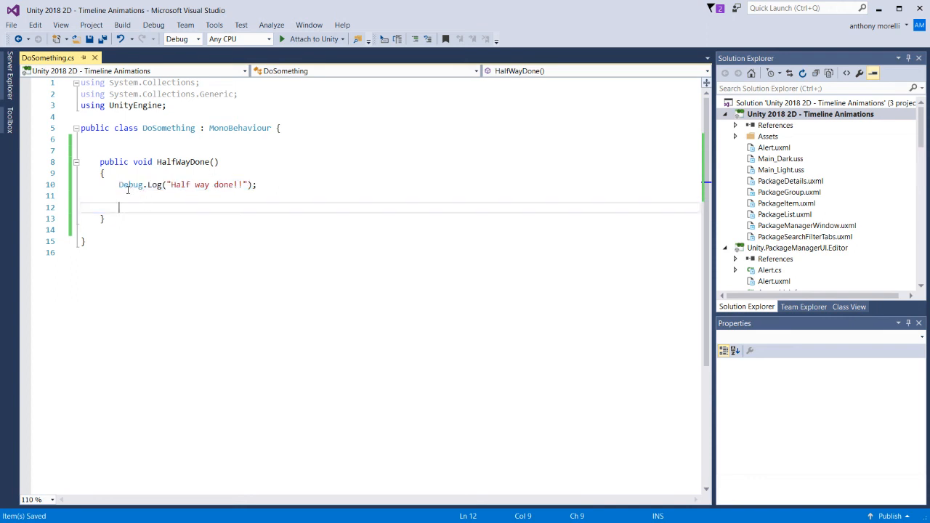
pyautogui.moveTo(113, 185); pyautogui.dragTo(195, 187)
pyautogui.click(249, 191)
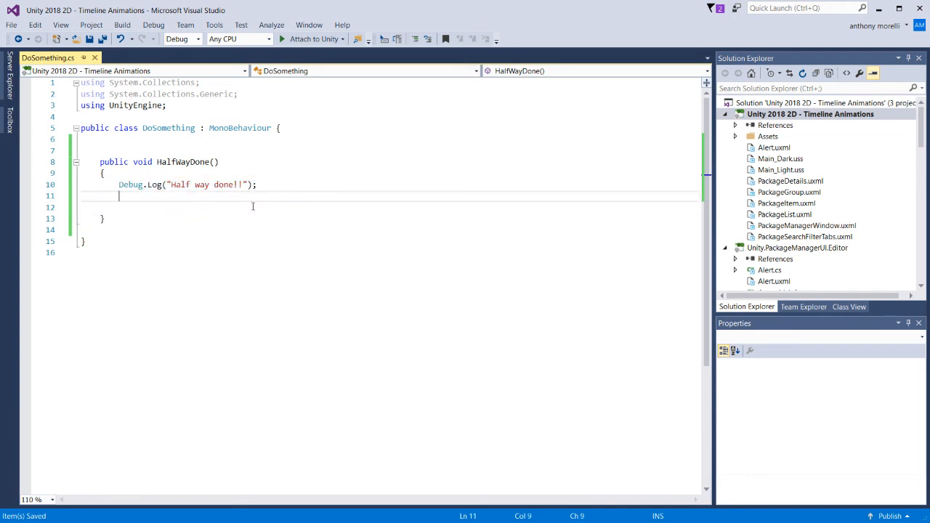
# - Switch to Unity and assign the HalfWayDone() function to the animation event at 5:00 in the clouds clip
pyautogui.hotkey('alt', 'Tab')
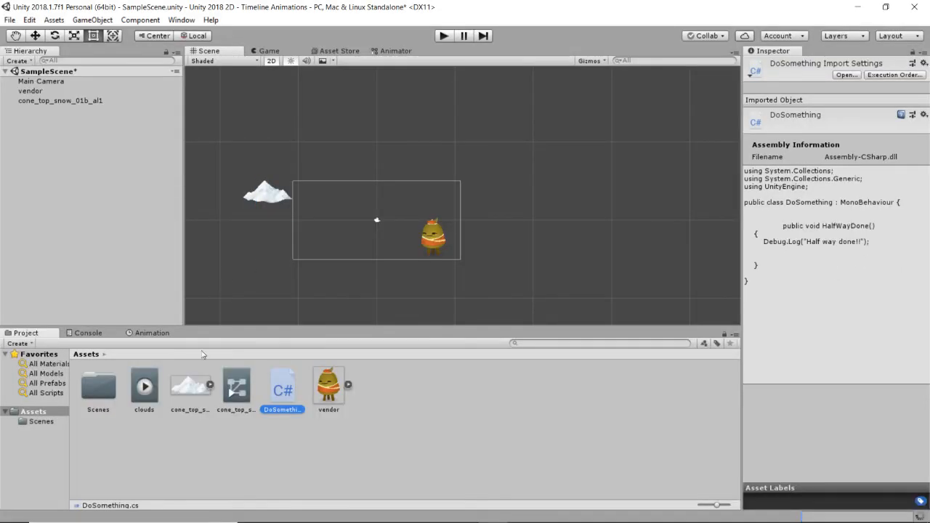
pyautogui.click(98, 334)
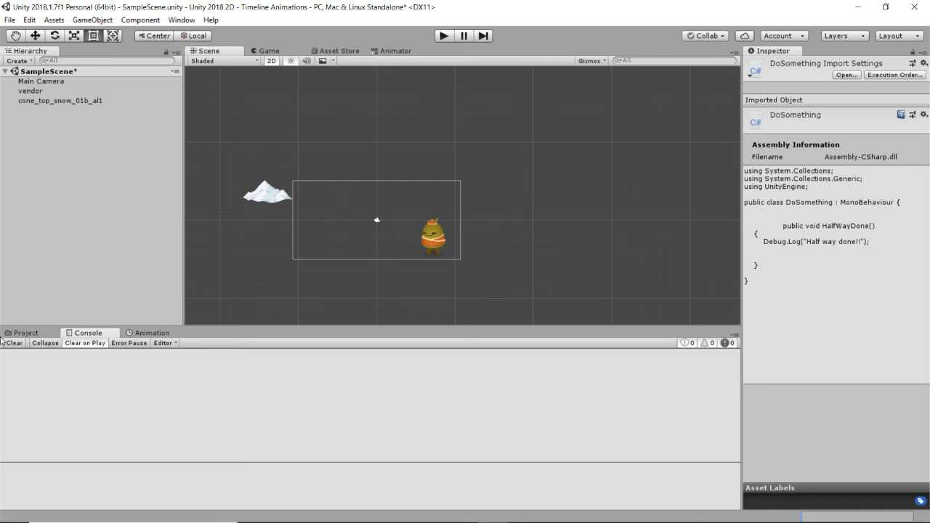
pyautogui.click(26, 333)
pyautogui.click(144, 334)
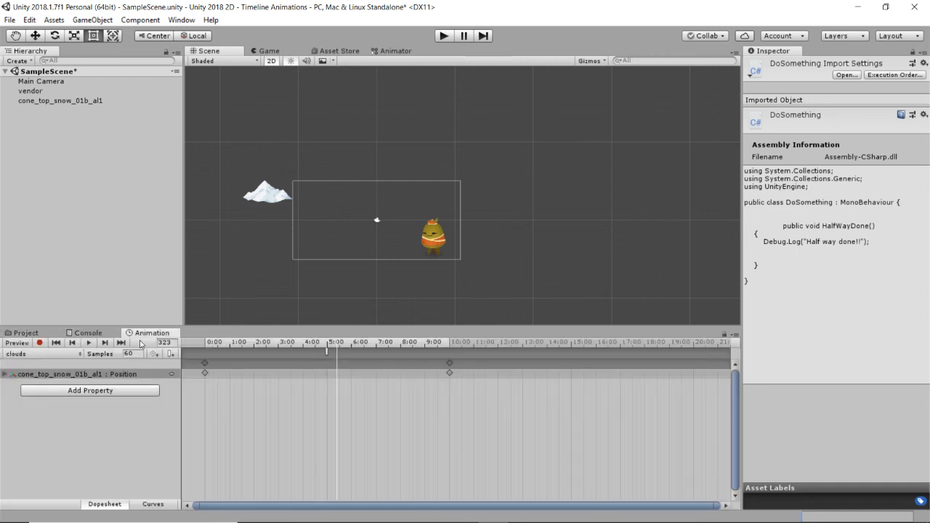
pyautogui.doubleClick(326, 350)
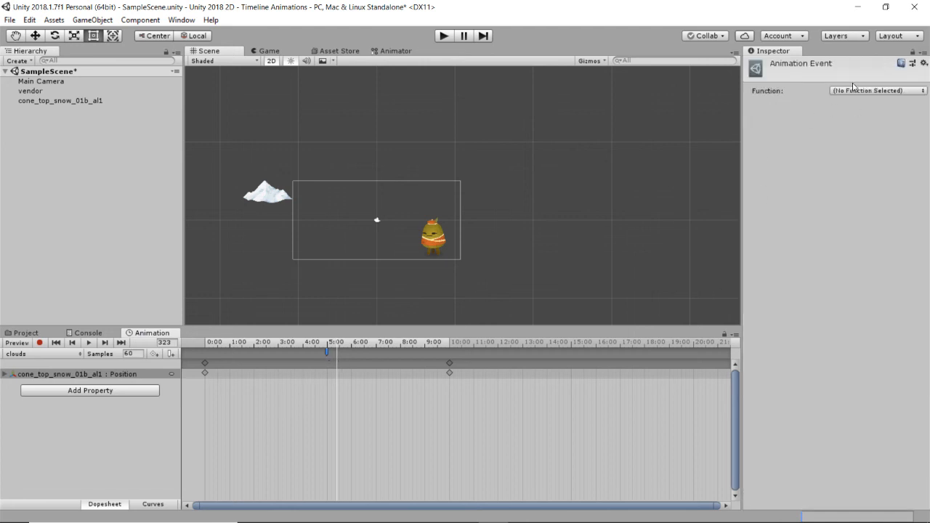
pyautogui.click(876, 91)
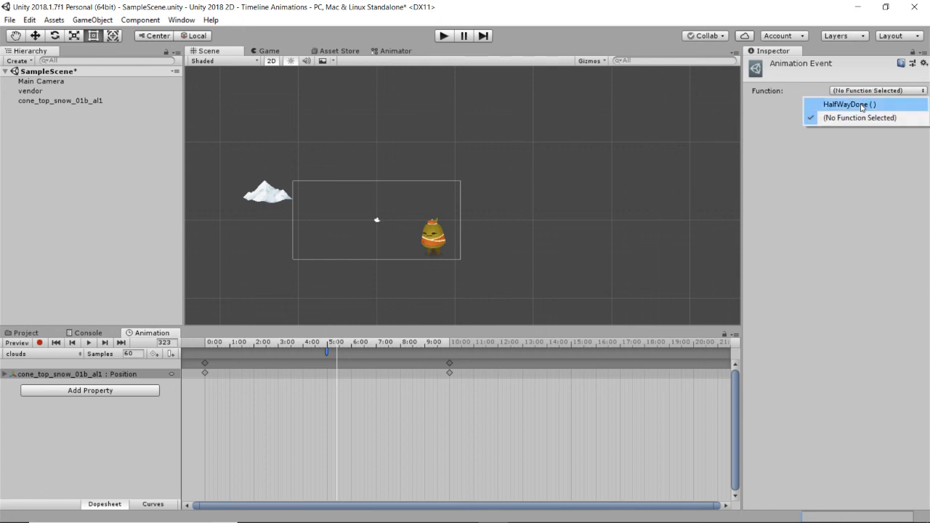
pyautogui.click(863, 106)
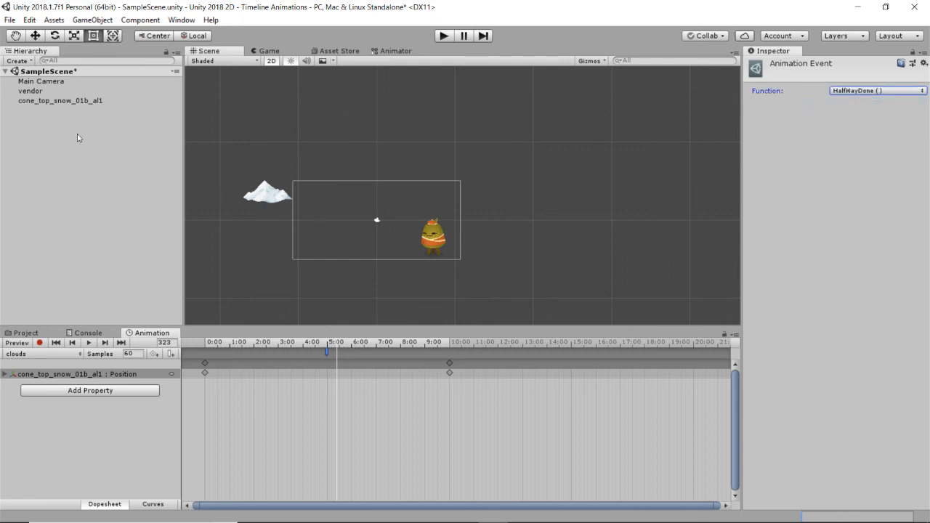
# - Check the cone_top_snow_01b_al1 object's components and the event's assigned function, and scrub the clouds clip back to frame 0
pyautogui.click(67, 102)
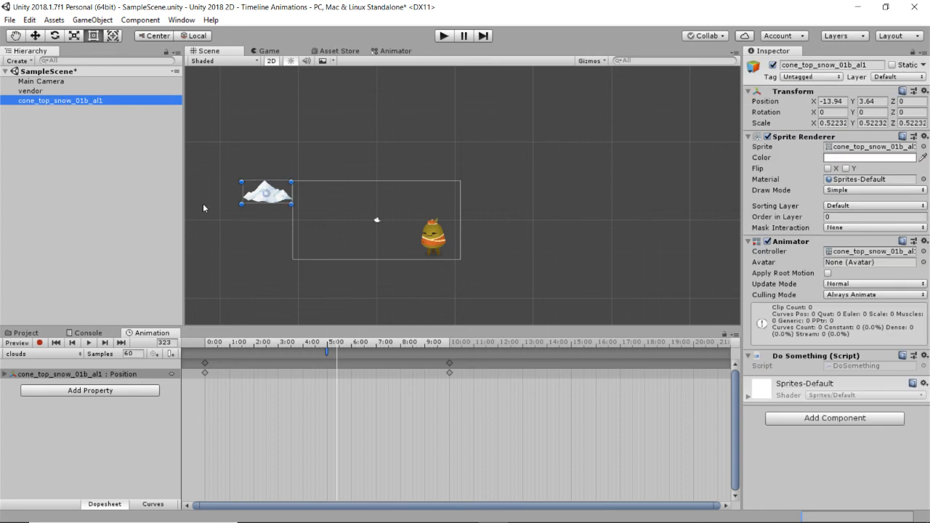
pyautogui.click(326, 353)
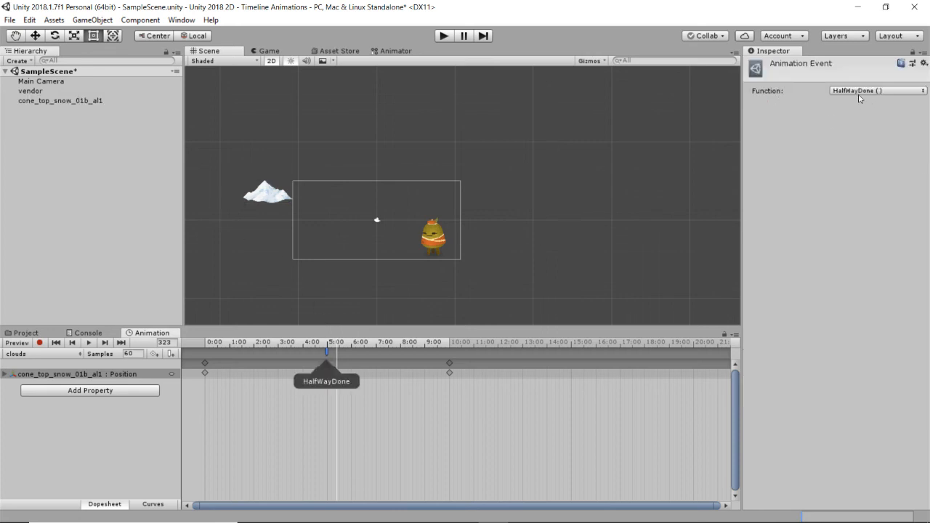
pyautogui.moveTo(329, 342); pyautogui.dragTo(139, 340)
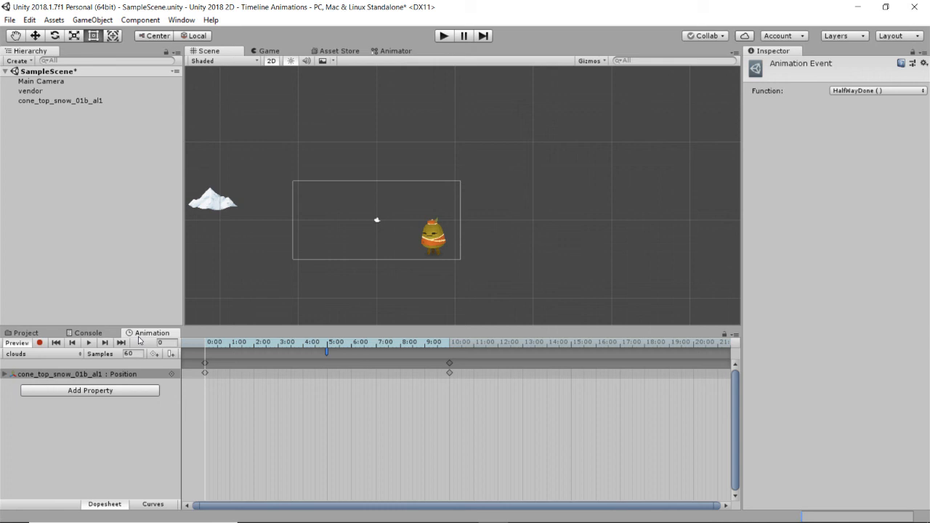
# - Run the scene with the console shown to check for the event's log message, and stop play mode
pyautogui.click(84, 333)
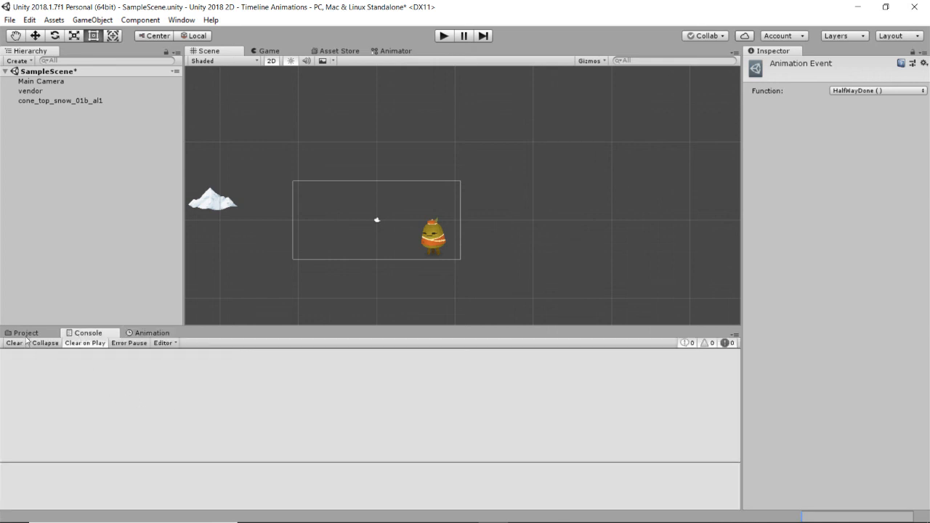
pyautogui.click(441, 38)
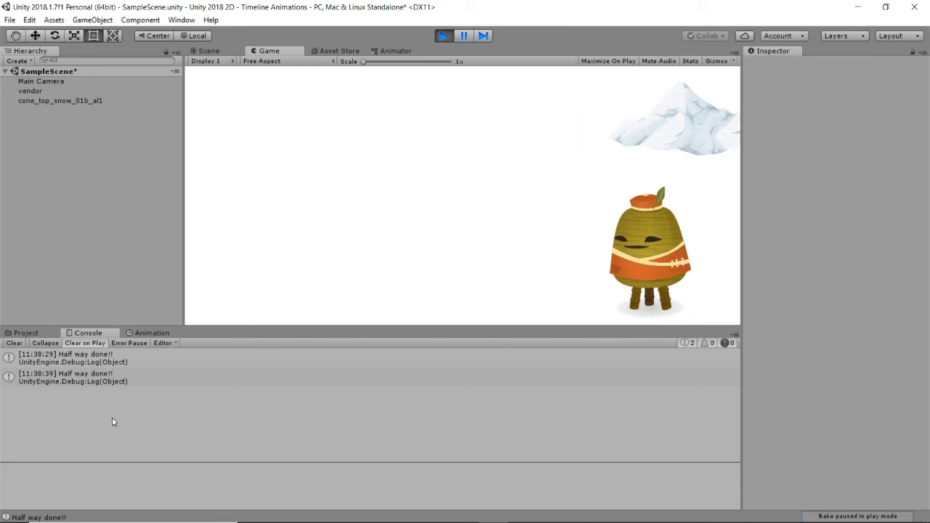
pyautogui.click(440, 35)
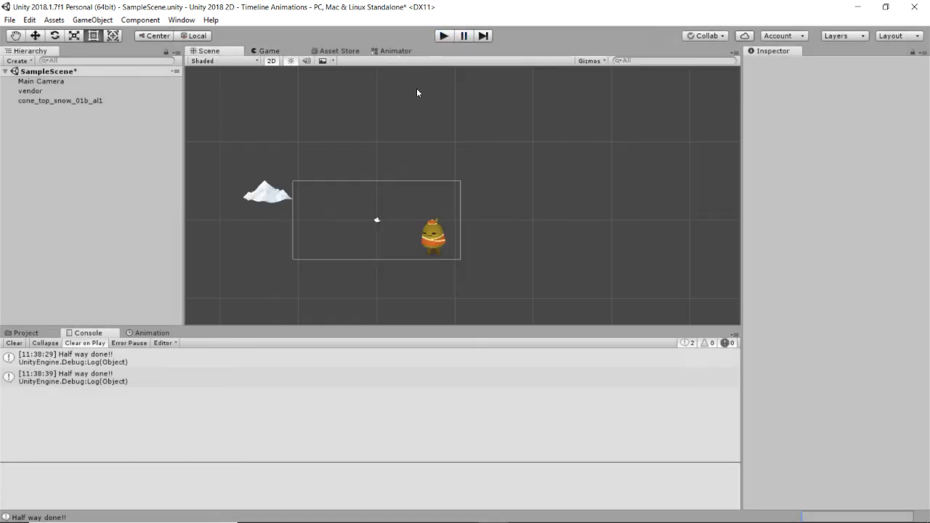
pyautogui.hotkey('alt', 'Tab')
pyautogui.hotkey('alt', 'Tab')
pyautogui.hotkey('alt', 'Tab')
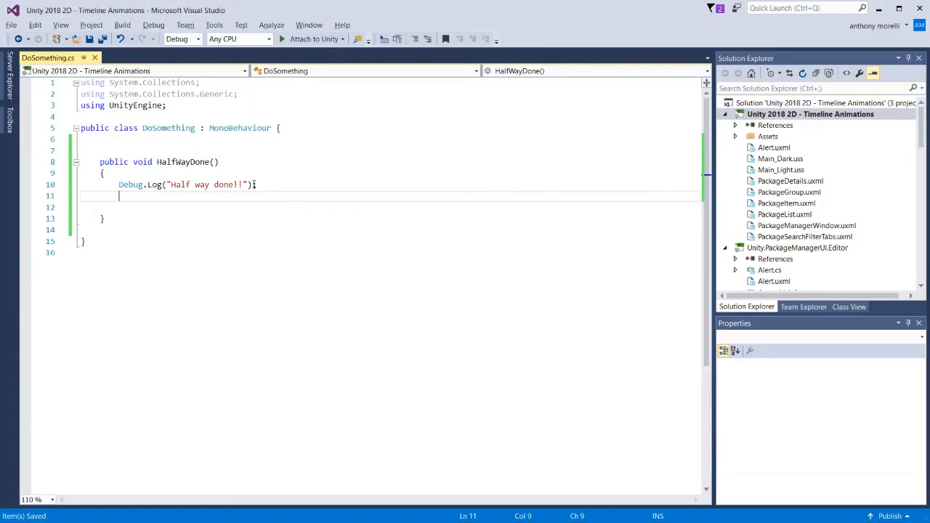
pyautogui.moveTo(161, 194); pyautogui.dragTo(144, 210)
pyautogui.click(204, 199)
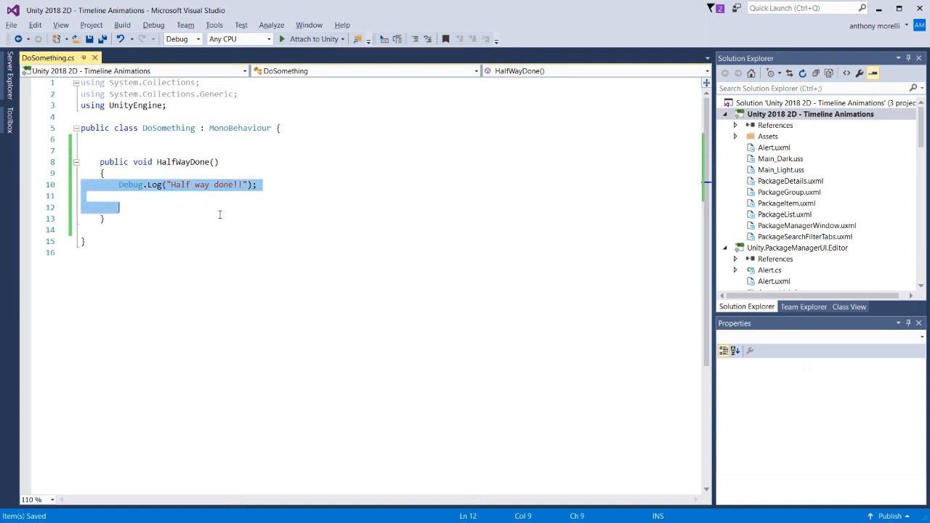
pyautogui.hotkey('alt', 'Tab')
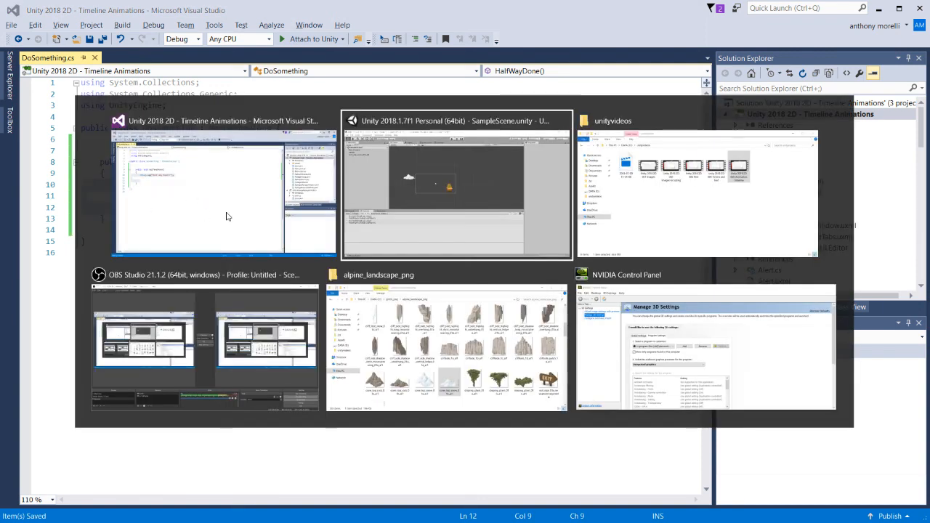
pyautogui.hotkey('alt', 'Tab')
pyautogui.hotkey('alt', 'Tab')
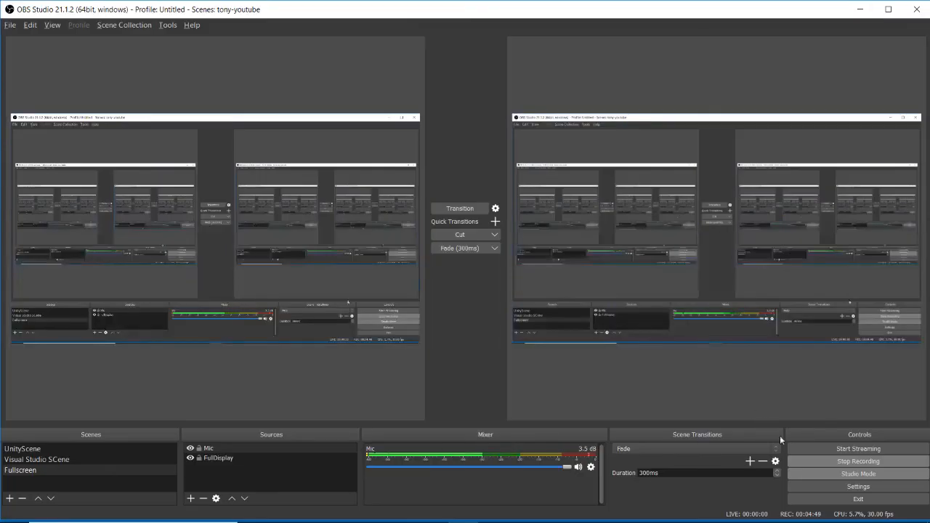